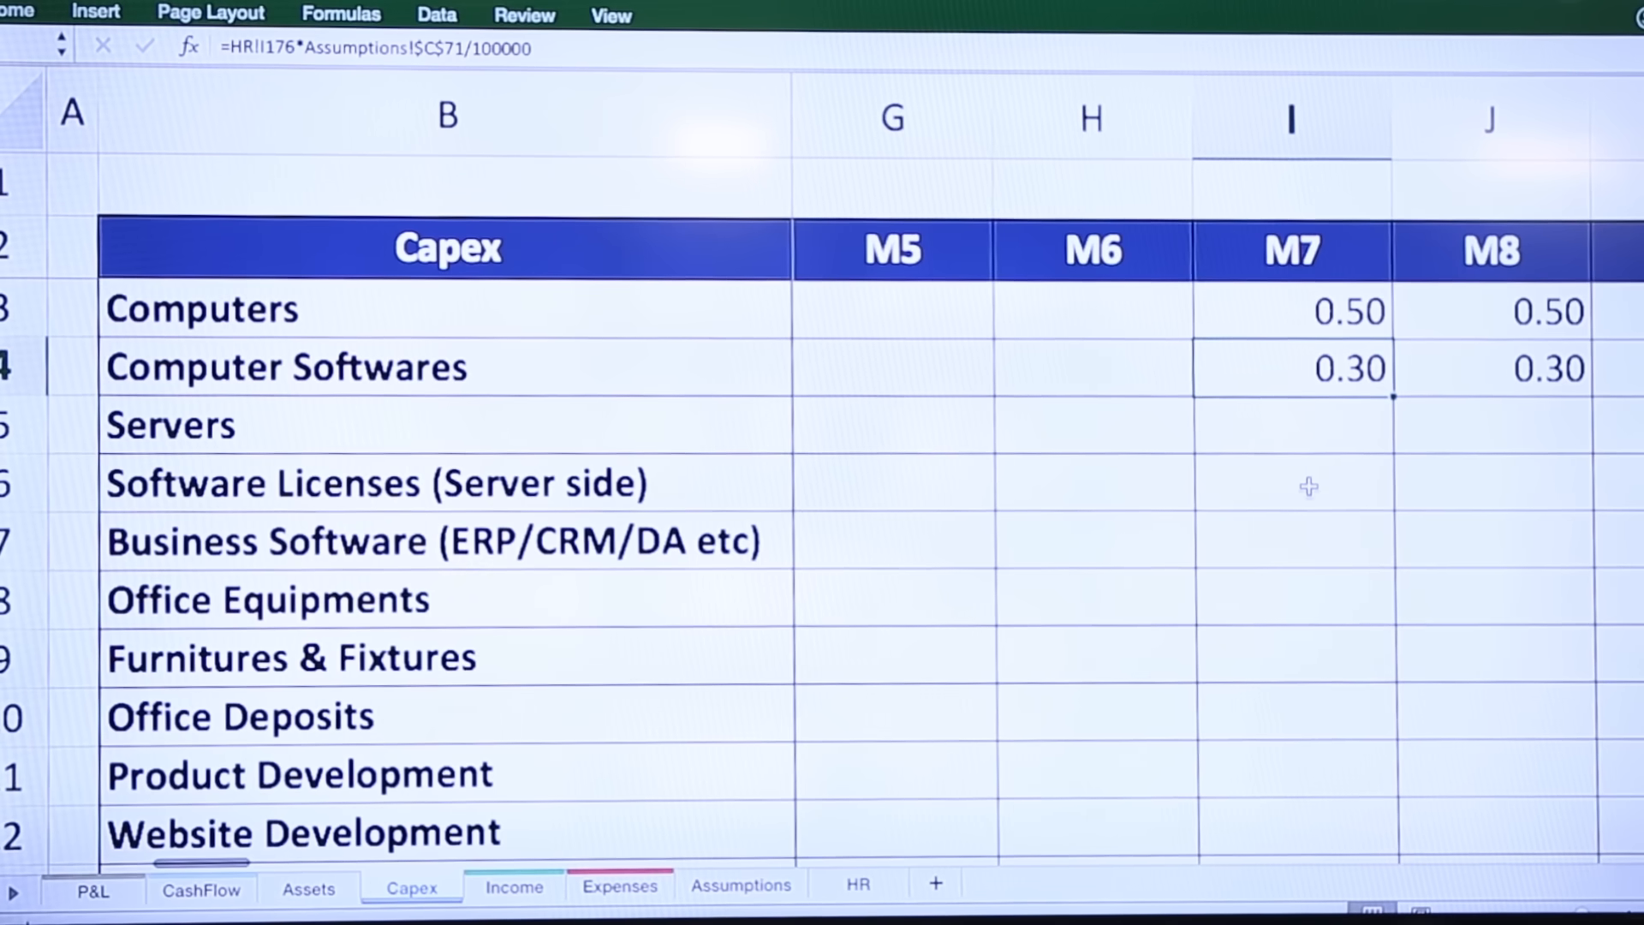
# Review the Computers and Computer Softwares costs across the Capex sheet's months from M7 onward
pyautogui.hscroll(7, 1309, 486)
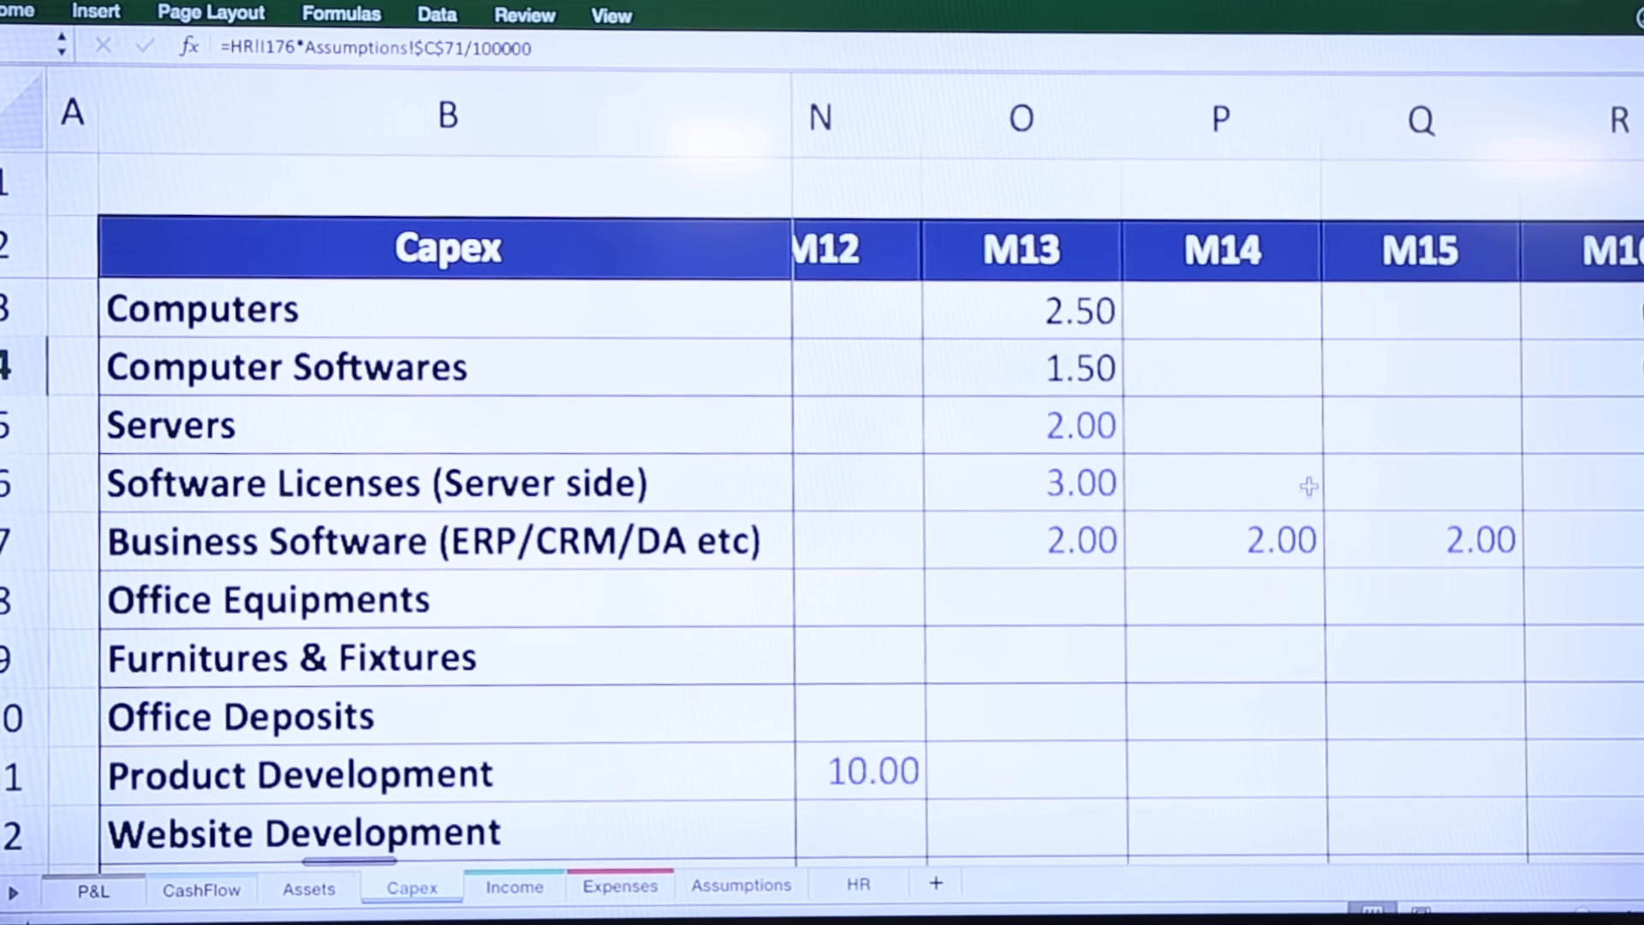
pyautogui.hscroll(4, 1308, 486)
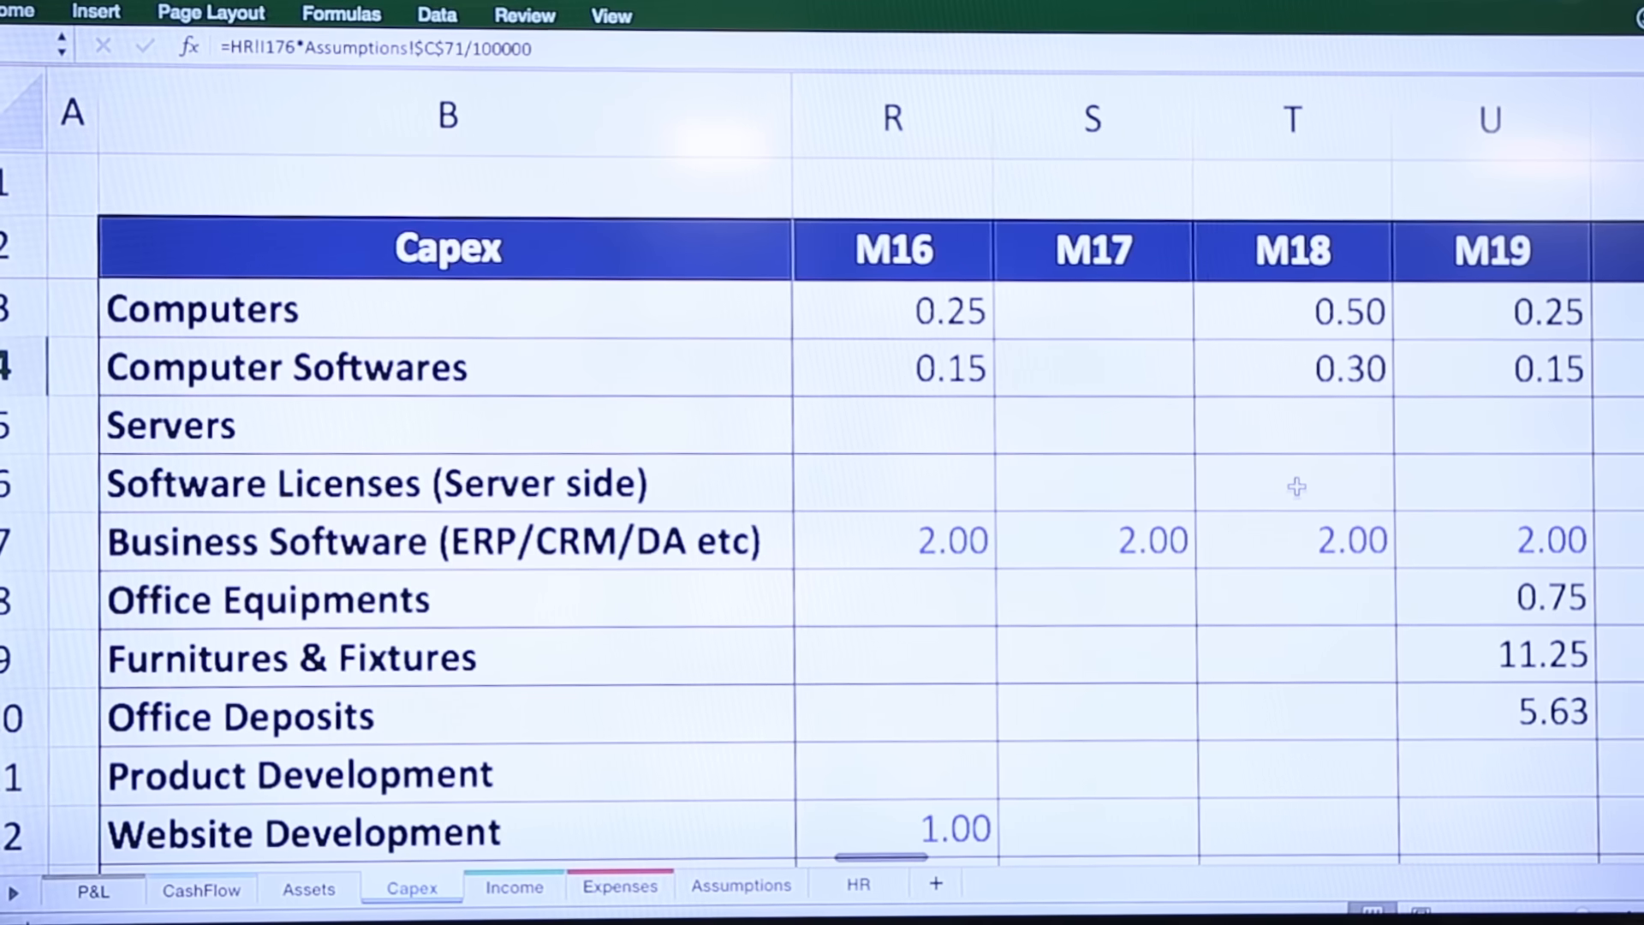
pyautogui.hscroll(10, 1225, 520)
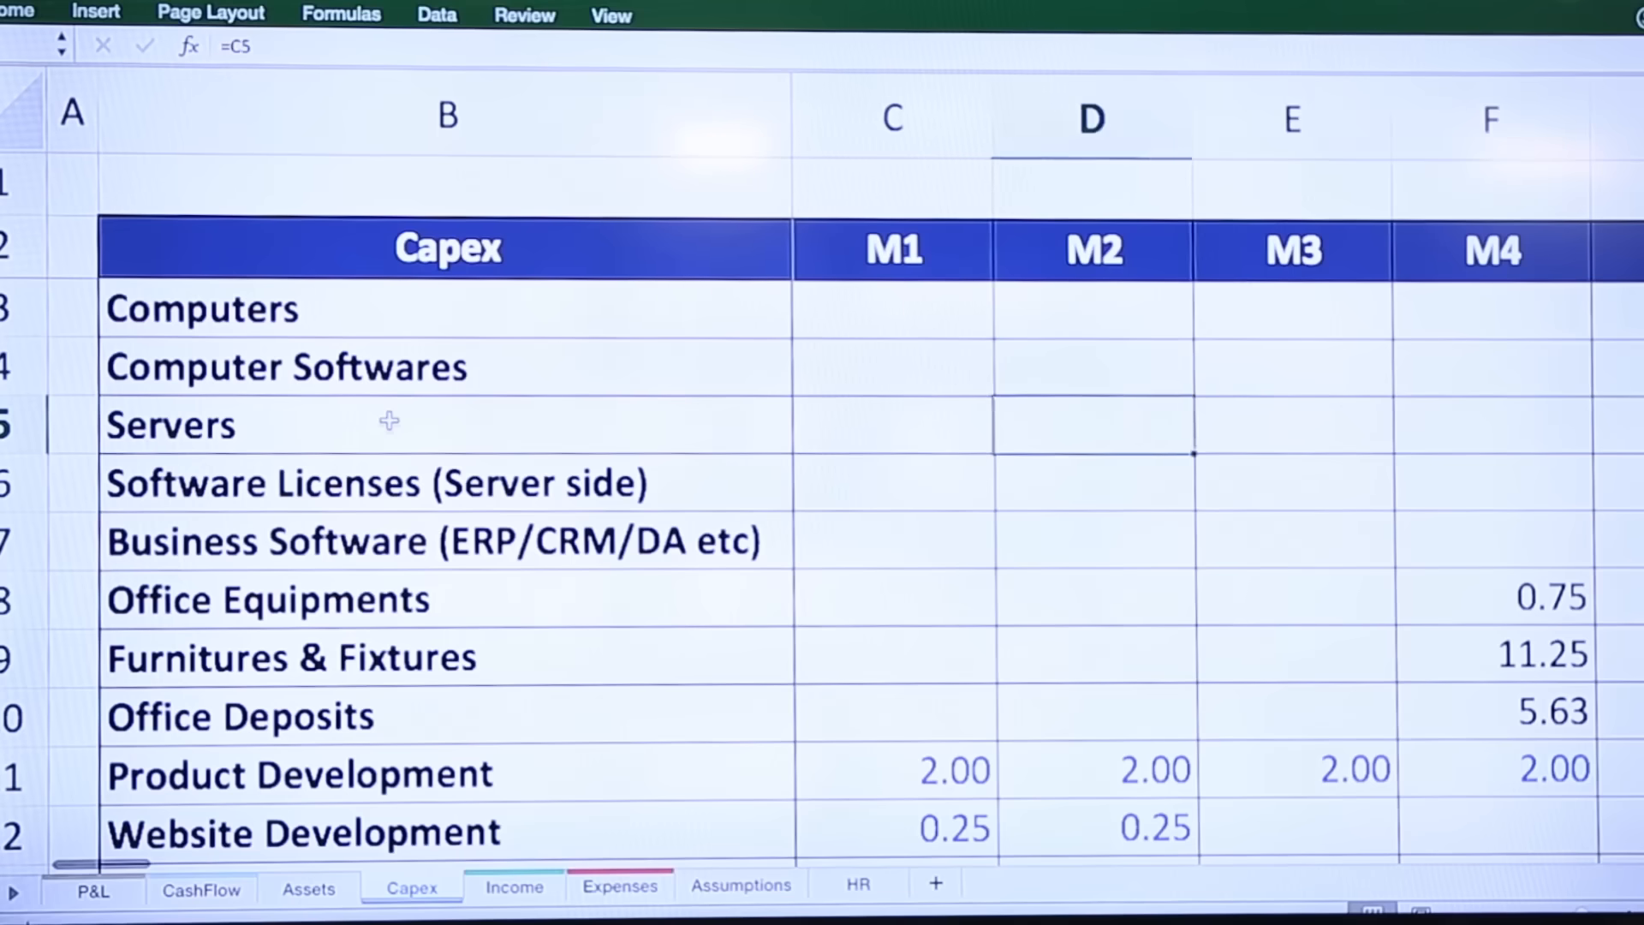
# Examine the Servers row from M2 through M13, including the Software Licenses (Server side) entry for M13
pyautogui.hscroll(4, 428, 424)
pyautogui.press('Right')
pyautogui.press('Right')
pyautogui.press('Right')
pyautogui.press('Right')
pyautogui.press('Right')
pyautogui.press('Right')
pyautogui.press('Right')
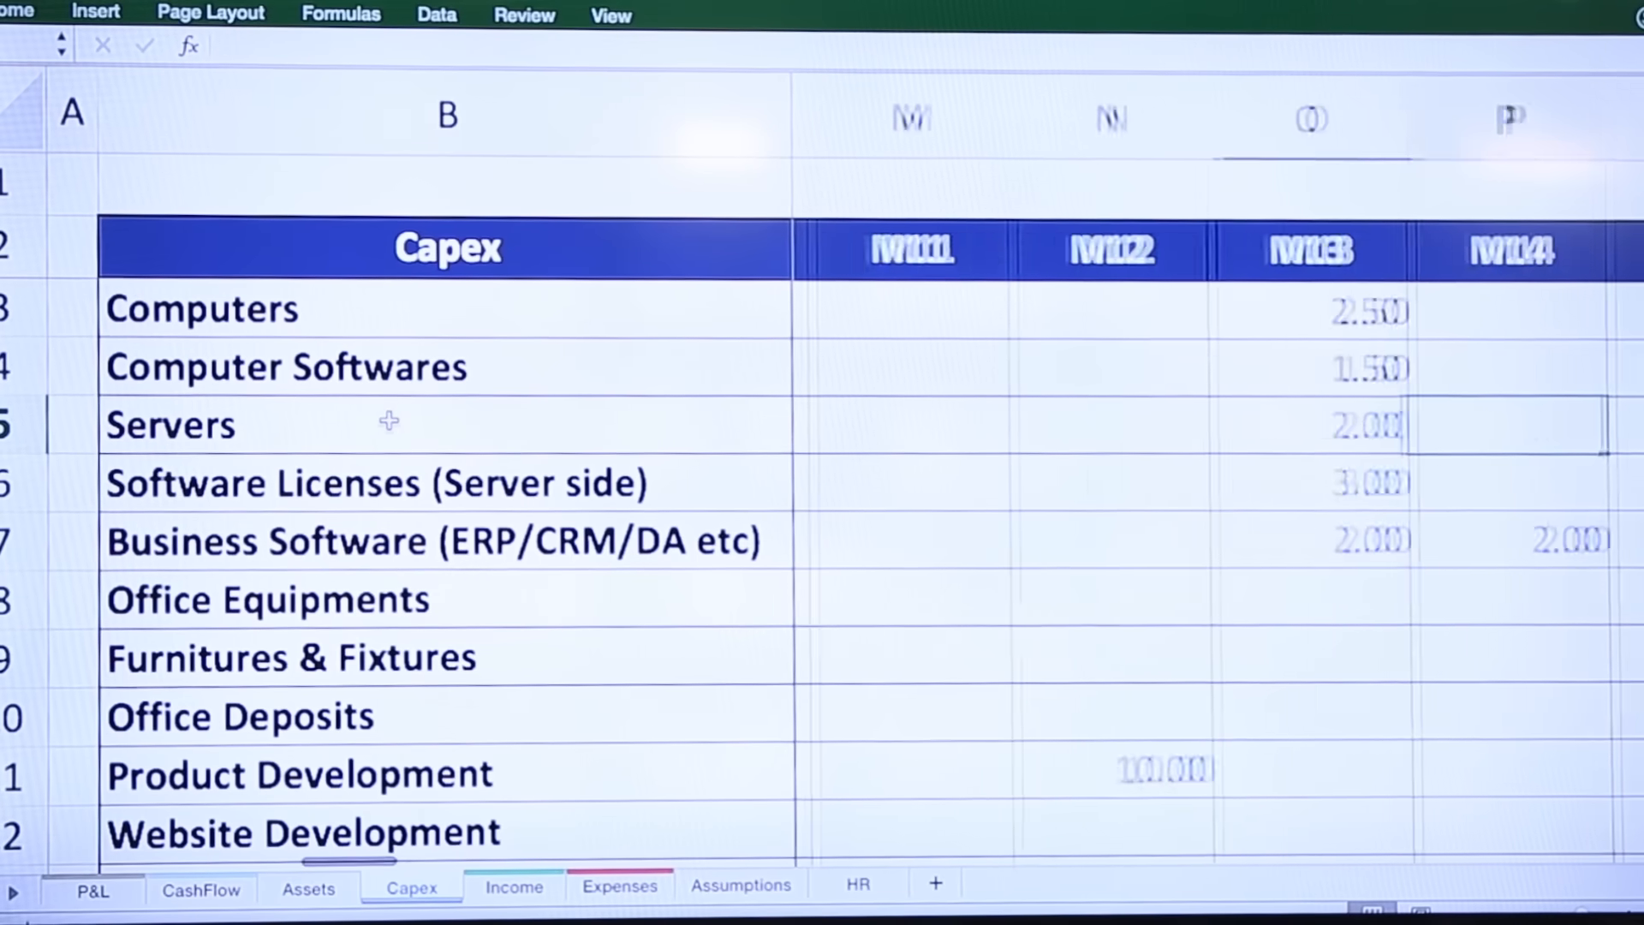
pyautogui.press('Left')
pyautogui.press('Left')
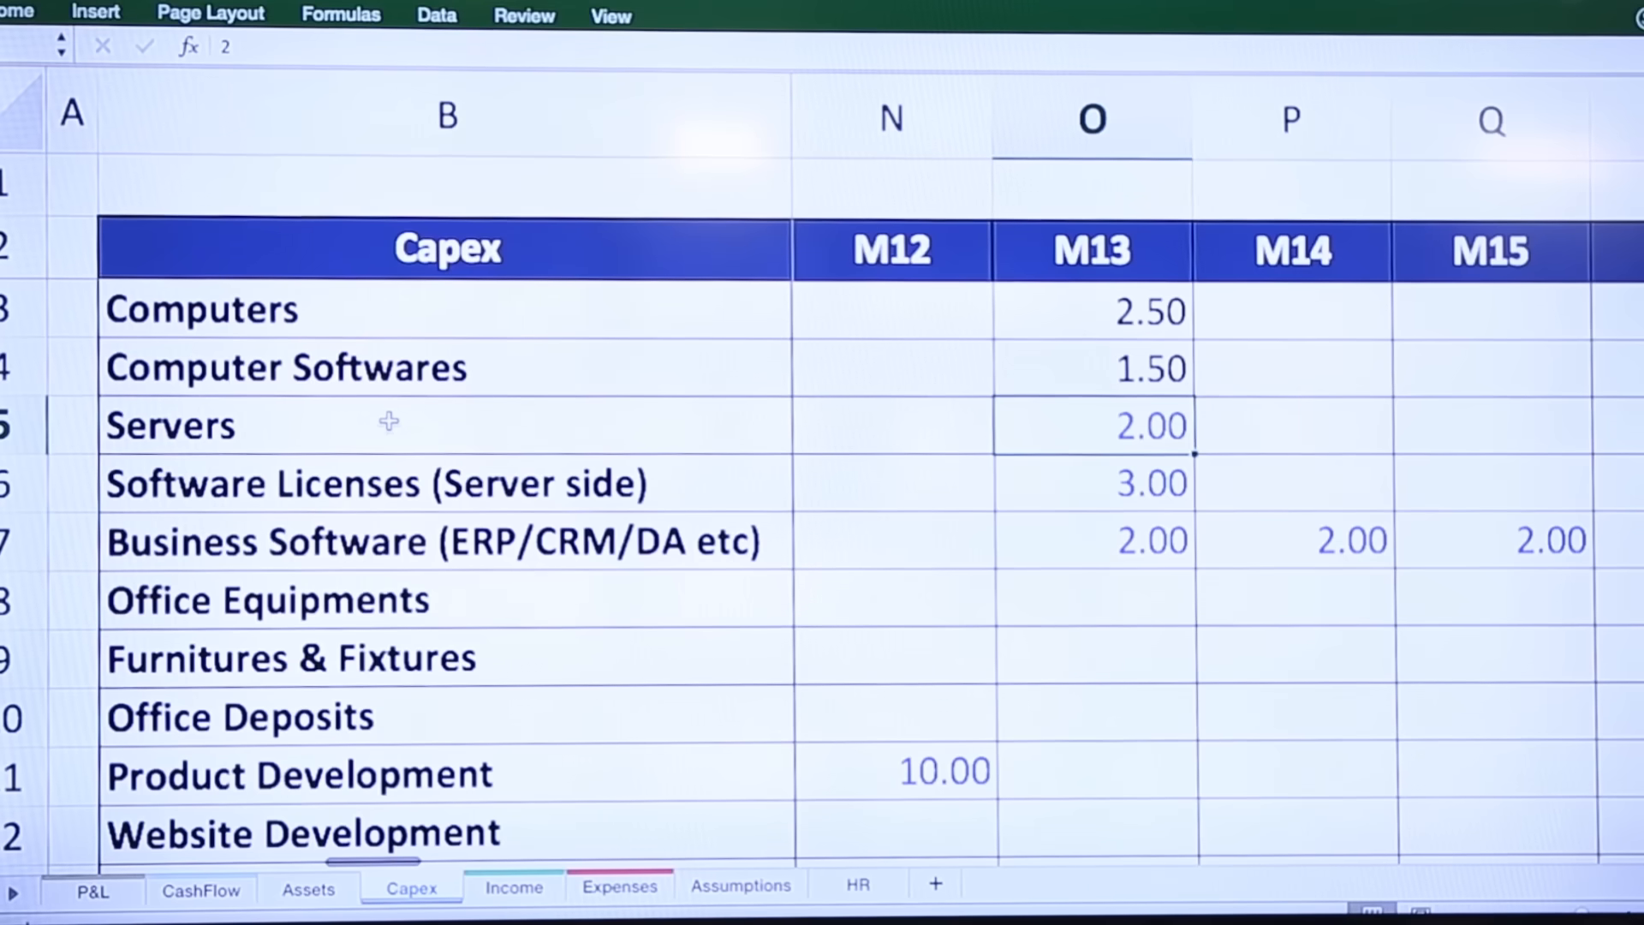
pyautogui.press('Down')
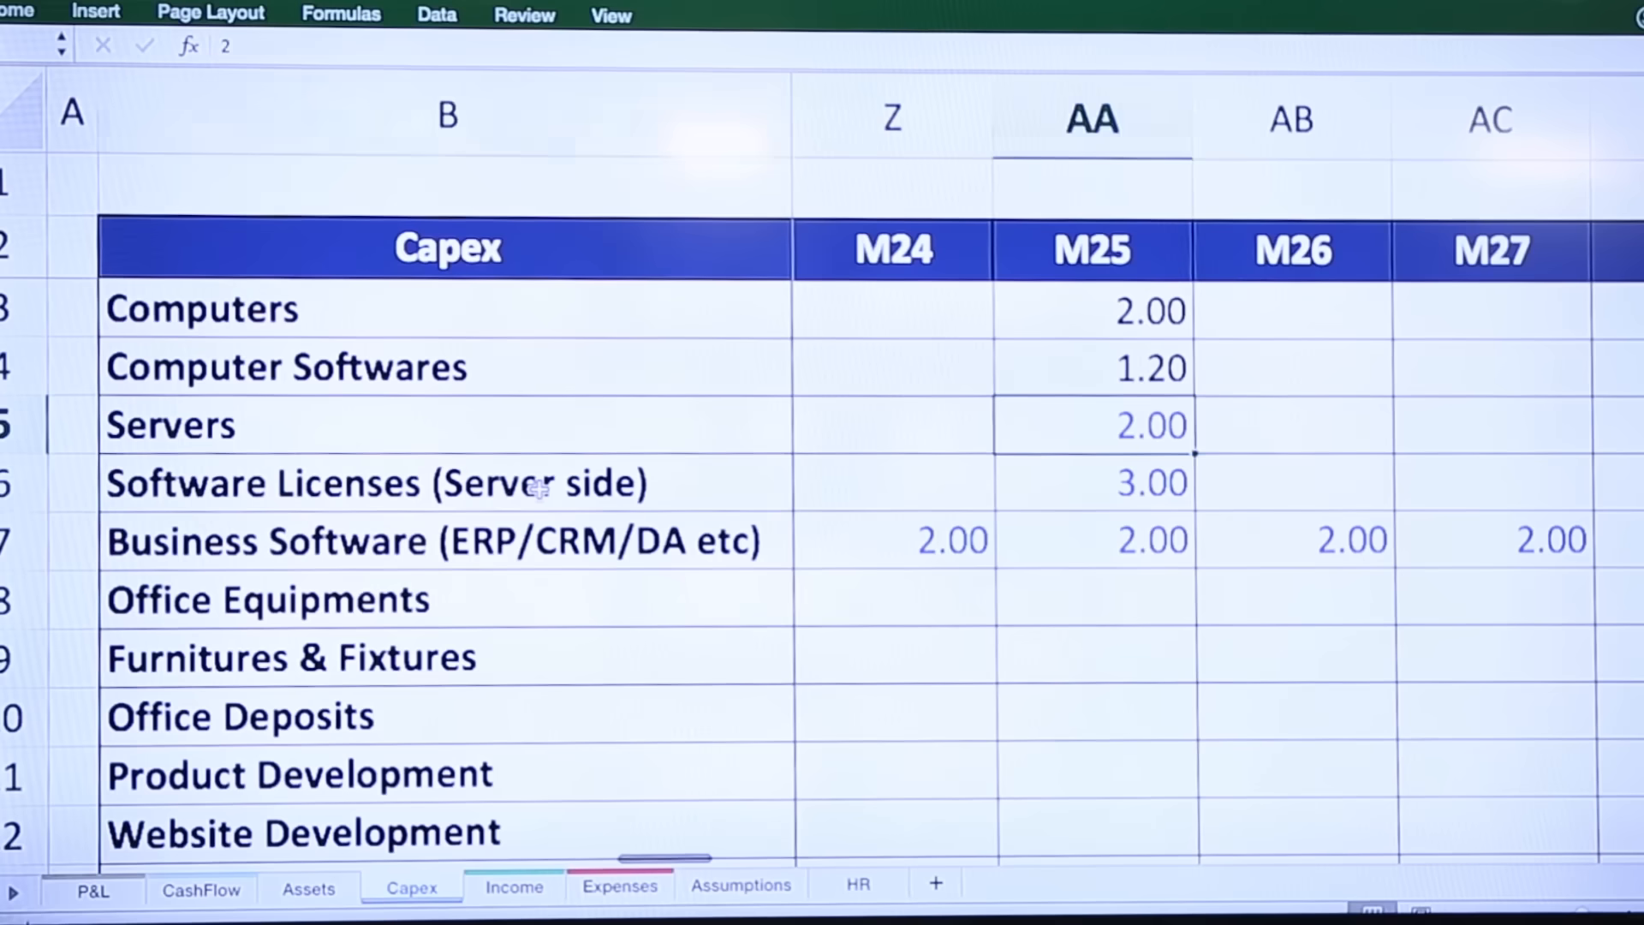
# Examine the Business Software (ERP/CRM/DA etc) row month by month from the start through M36
pyautogui.click(538, 487)
pyautogui.press('Down')
pyautogui.press('Down')
pyautogui.press('Up')
pyautogui.press('Right')
pyautogui.press('Right')
pyautogui.press('Right')
pyautogui.press('Right')
pyautogui.press('Right')
pyautogui.press('Right')
pyautogui.press('Right')
pyautogui.press('Right')
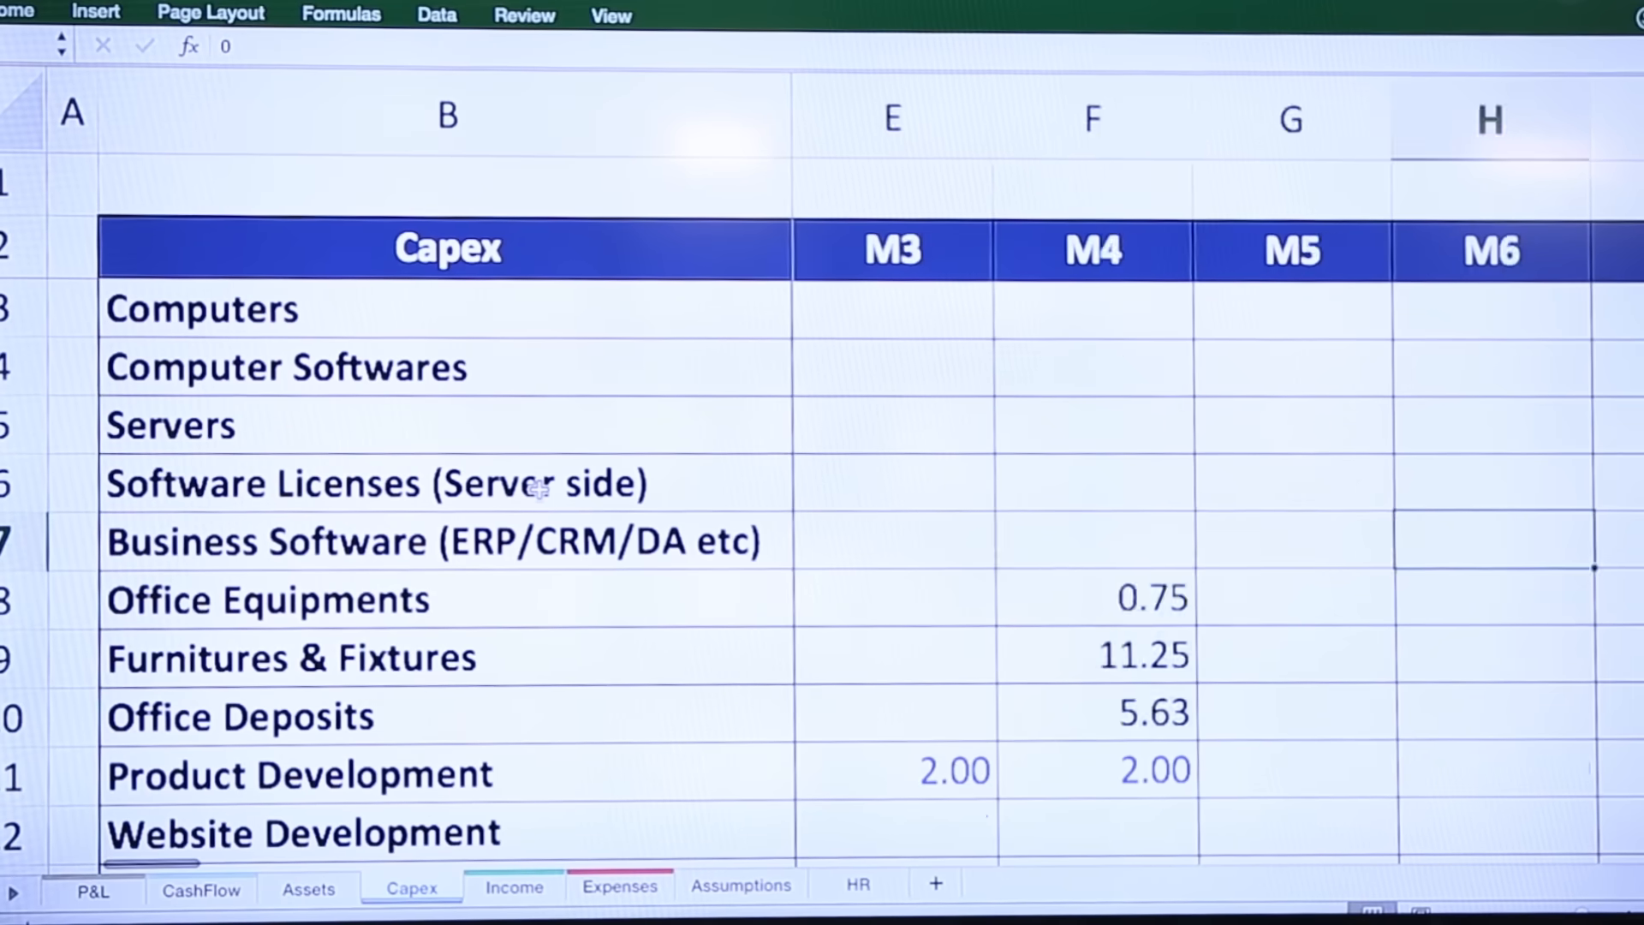
pyautogui.press('Right')
pyautogui.press('Right')
pyautogui.press('Right')
pyautogui.press('Right')
pyautogui.press('Right')
pyautogui.press('Right')
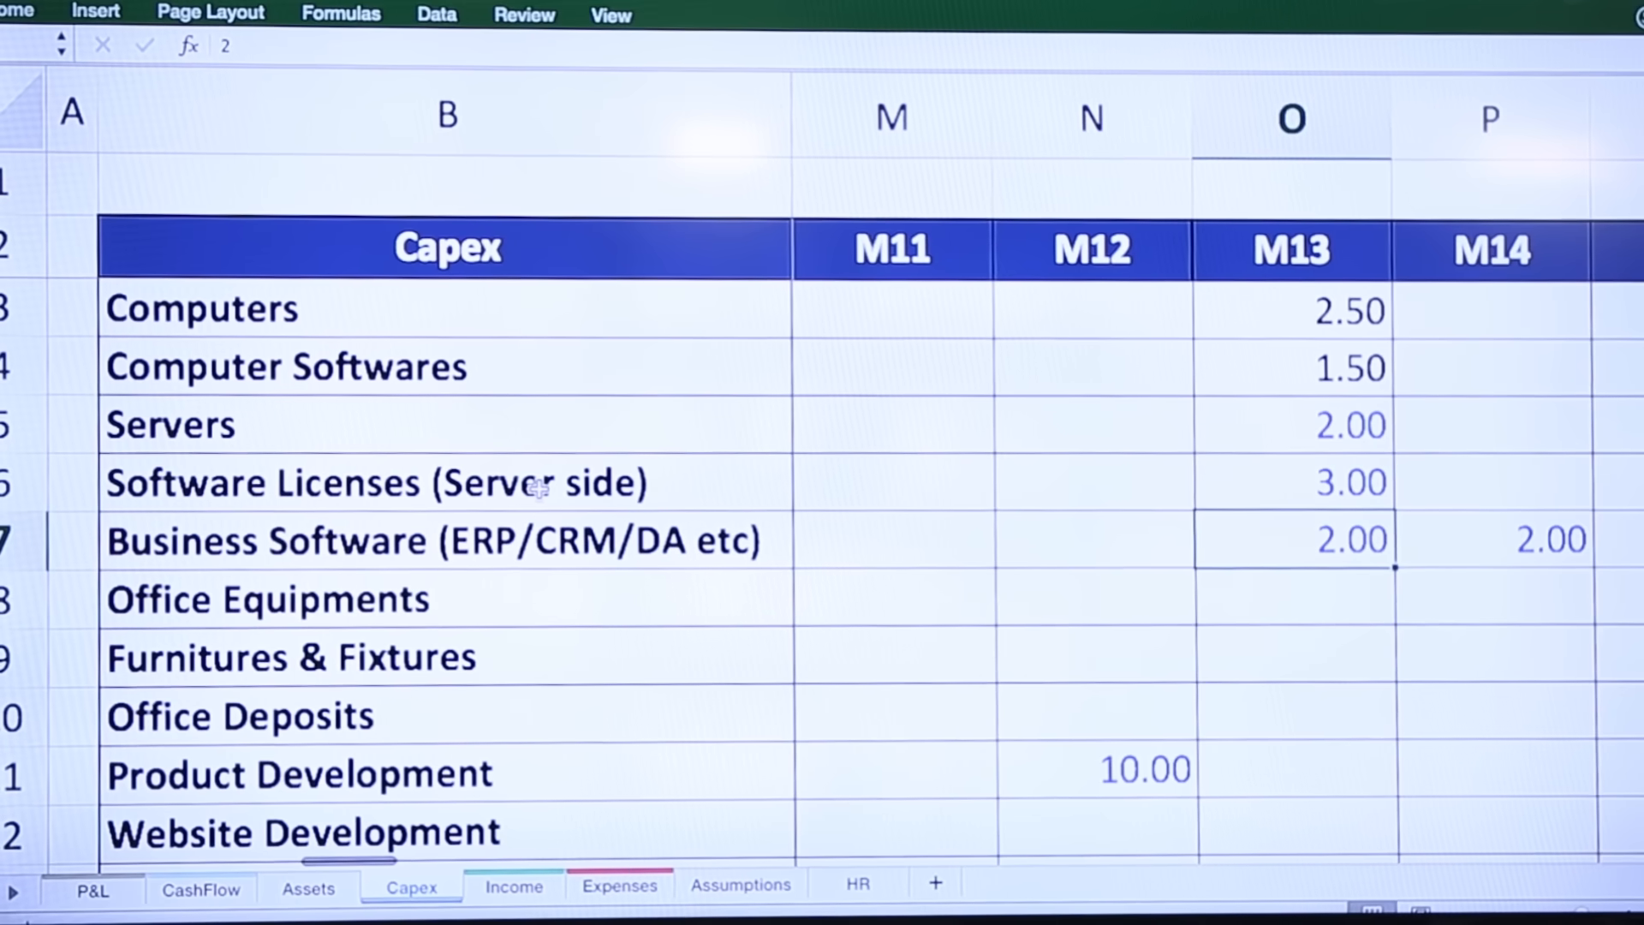
pyautogui.press('Right')
pyautogui.press('Right')
pyautogui.press('Right')
pyautogui.press('Right')
pyautogui.press('Right')
pyautogui.press('Right')
pyautogui.press('Right')
pyautogui.press('Right')
pyautogui.press('Right')
pyautogui.press('Right')
pyautogui.press('Right')
pyautogui.press('Right')
pyautogui.press('Right')
pyautogui.press('Right')
pyautogui.press('Right')
pyautogui.press('Right')
pyautogui.press('Right')
pyautogui.press('Right')
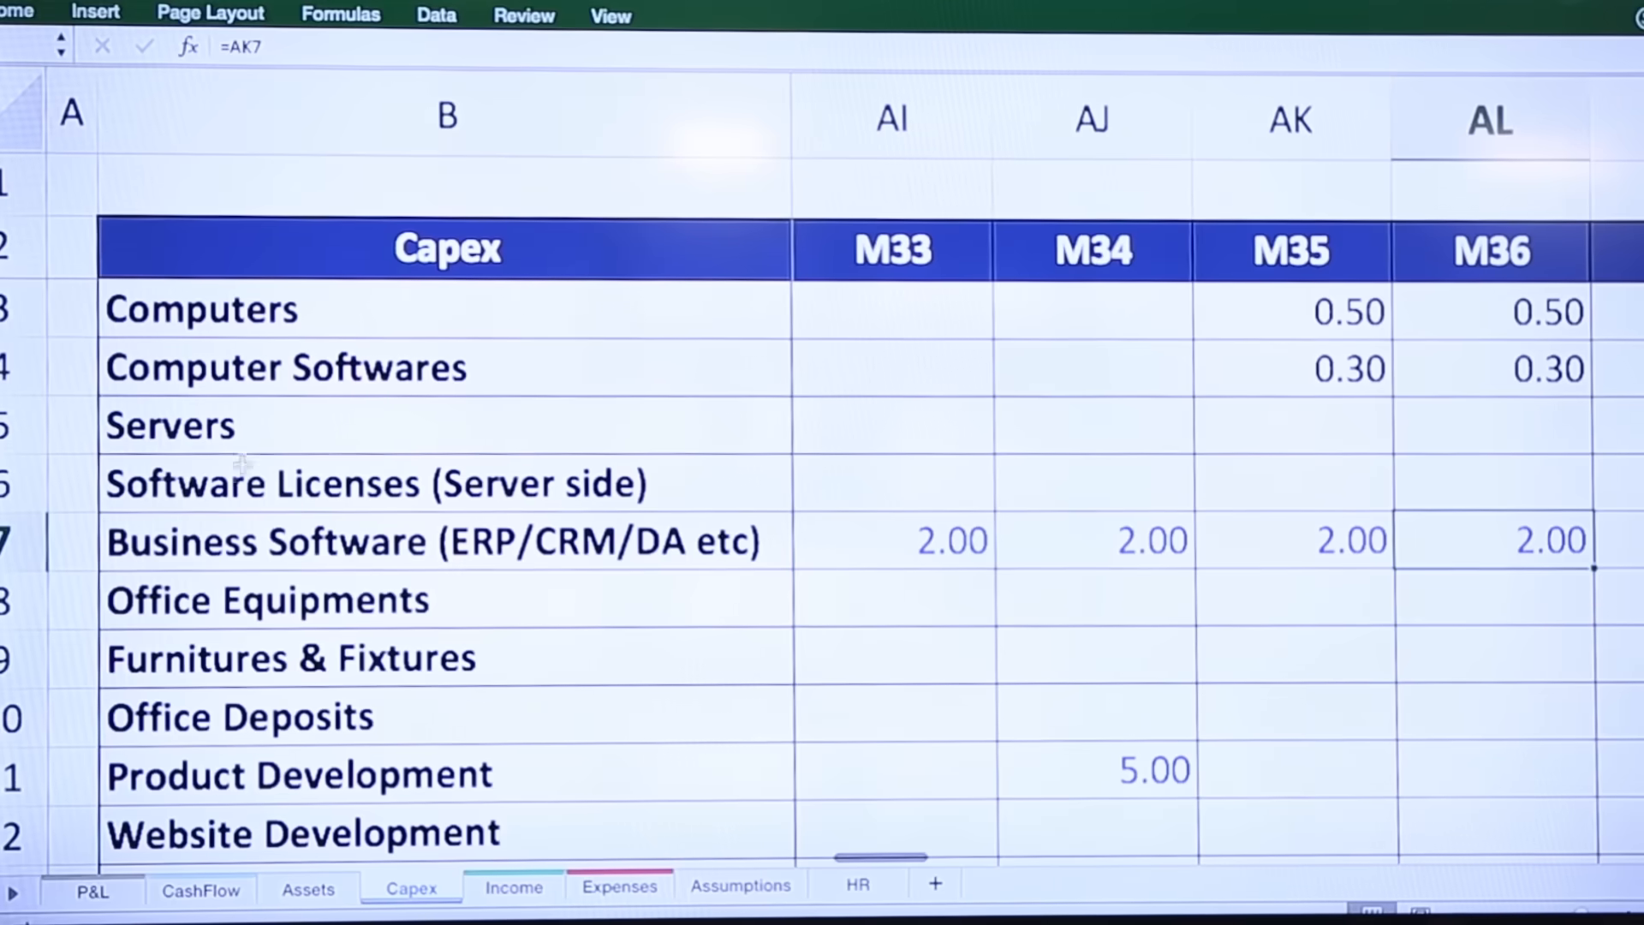
# Inspect the Office Equipments formulas from M1 to M4
pyautogui.click(214, 598)
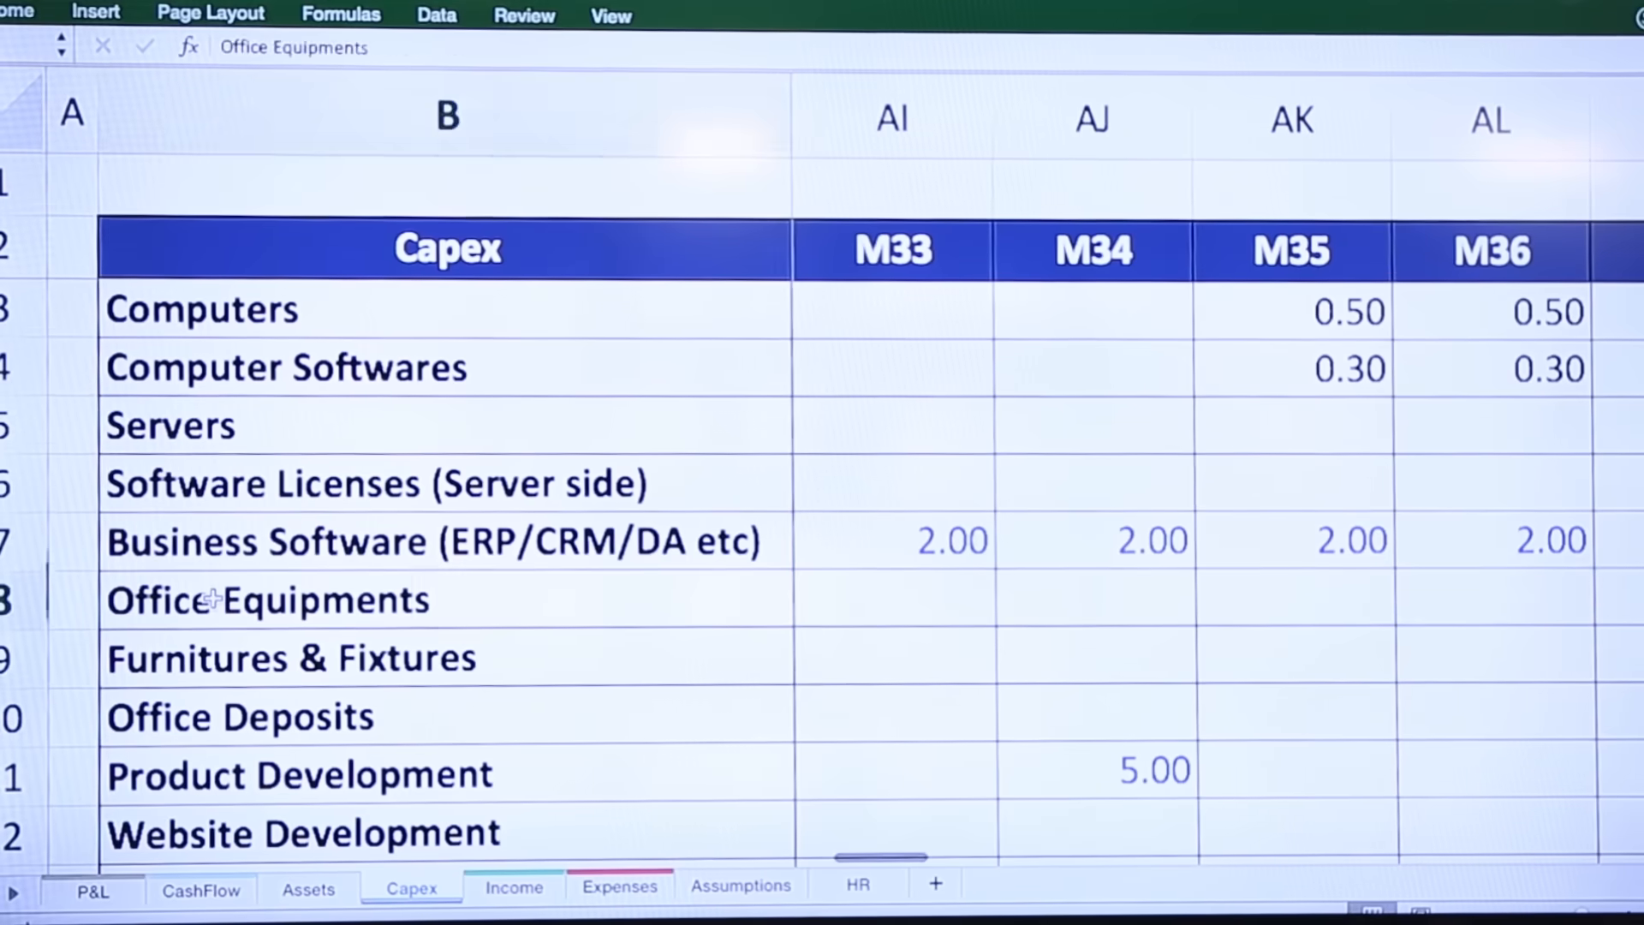
pyautogui.press('Right')
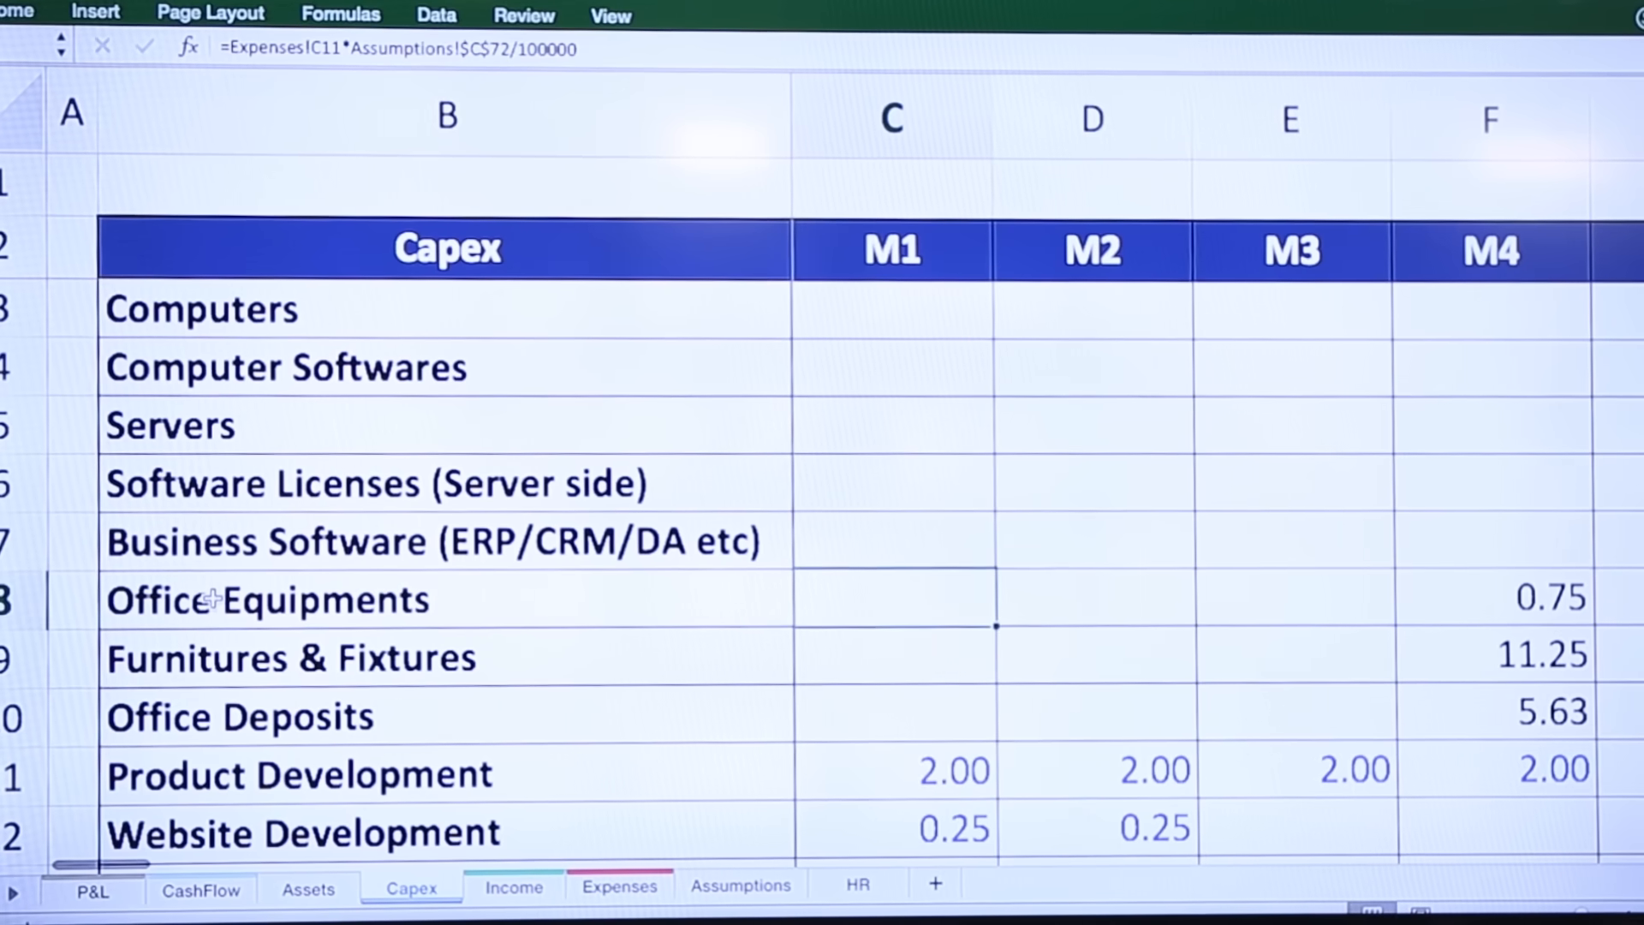
pyautogui.press('Right')
pyautogui.press('Right')
pyautogui.press('Right')
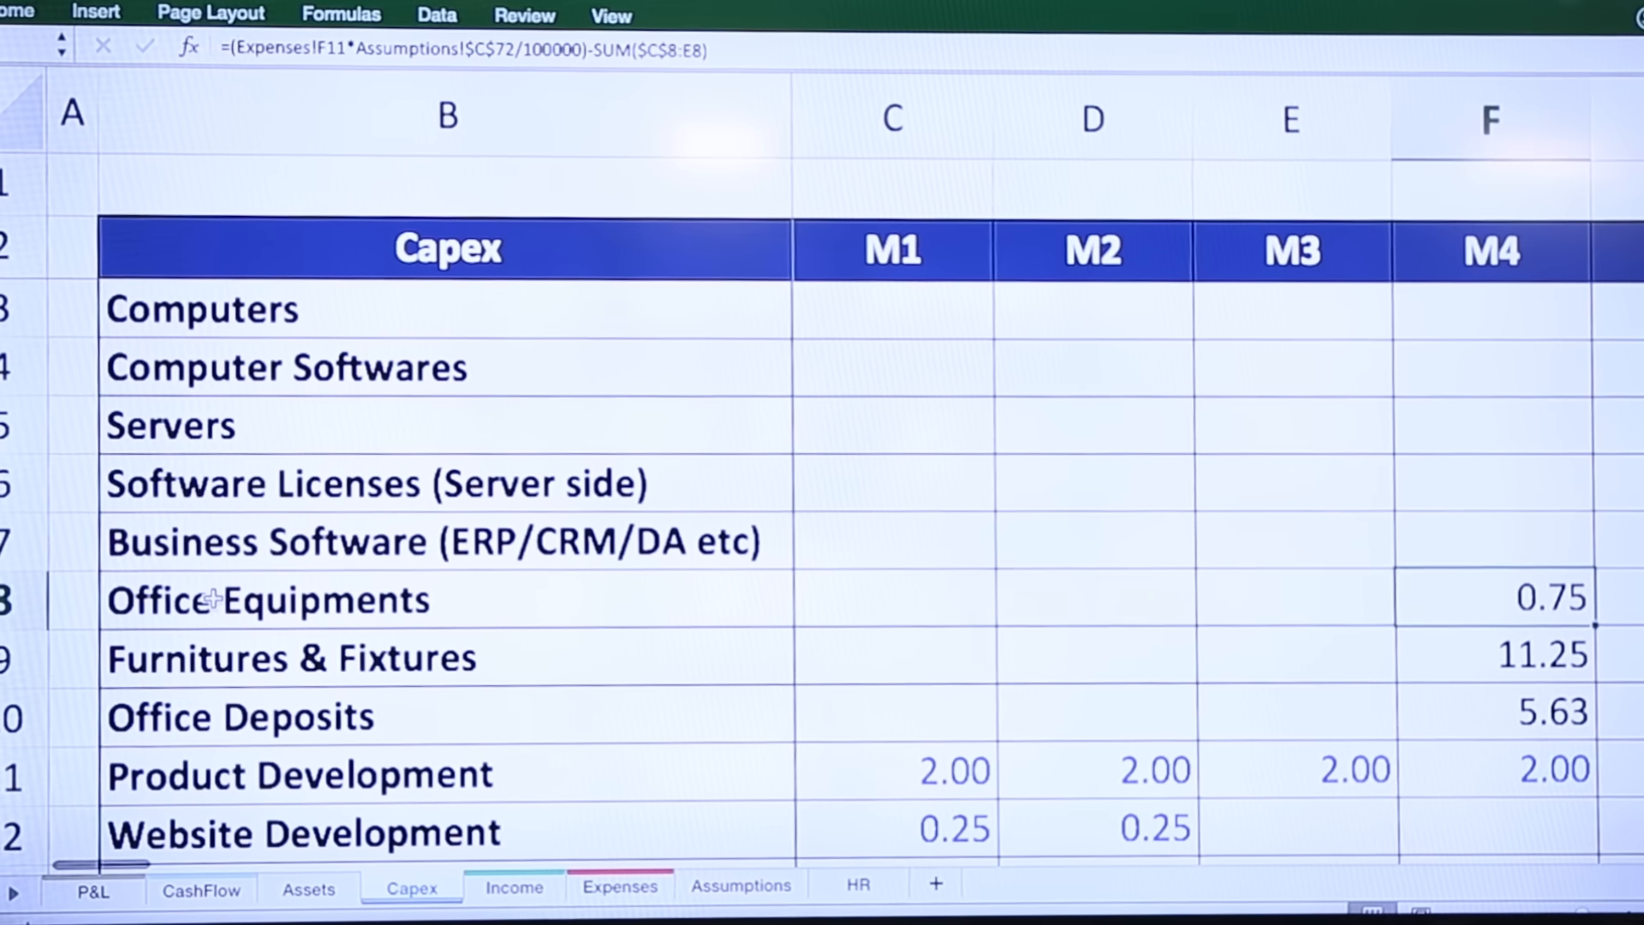
# Follow the Office Equipments row across the months after M4, checking the formulas around M19 and M23
pyautogui.hscroll(5, 214, 599)
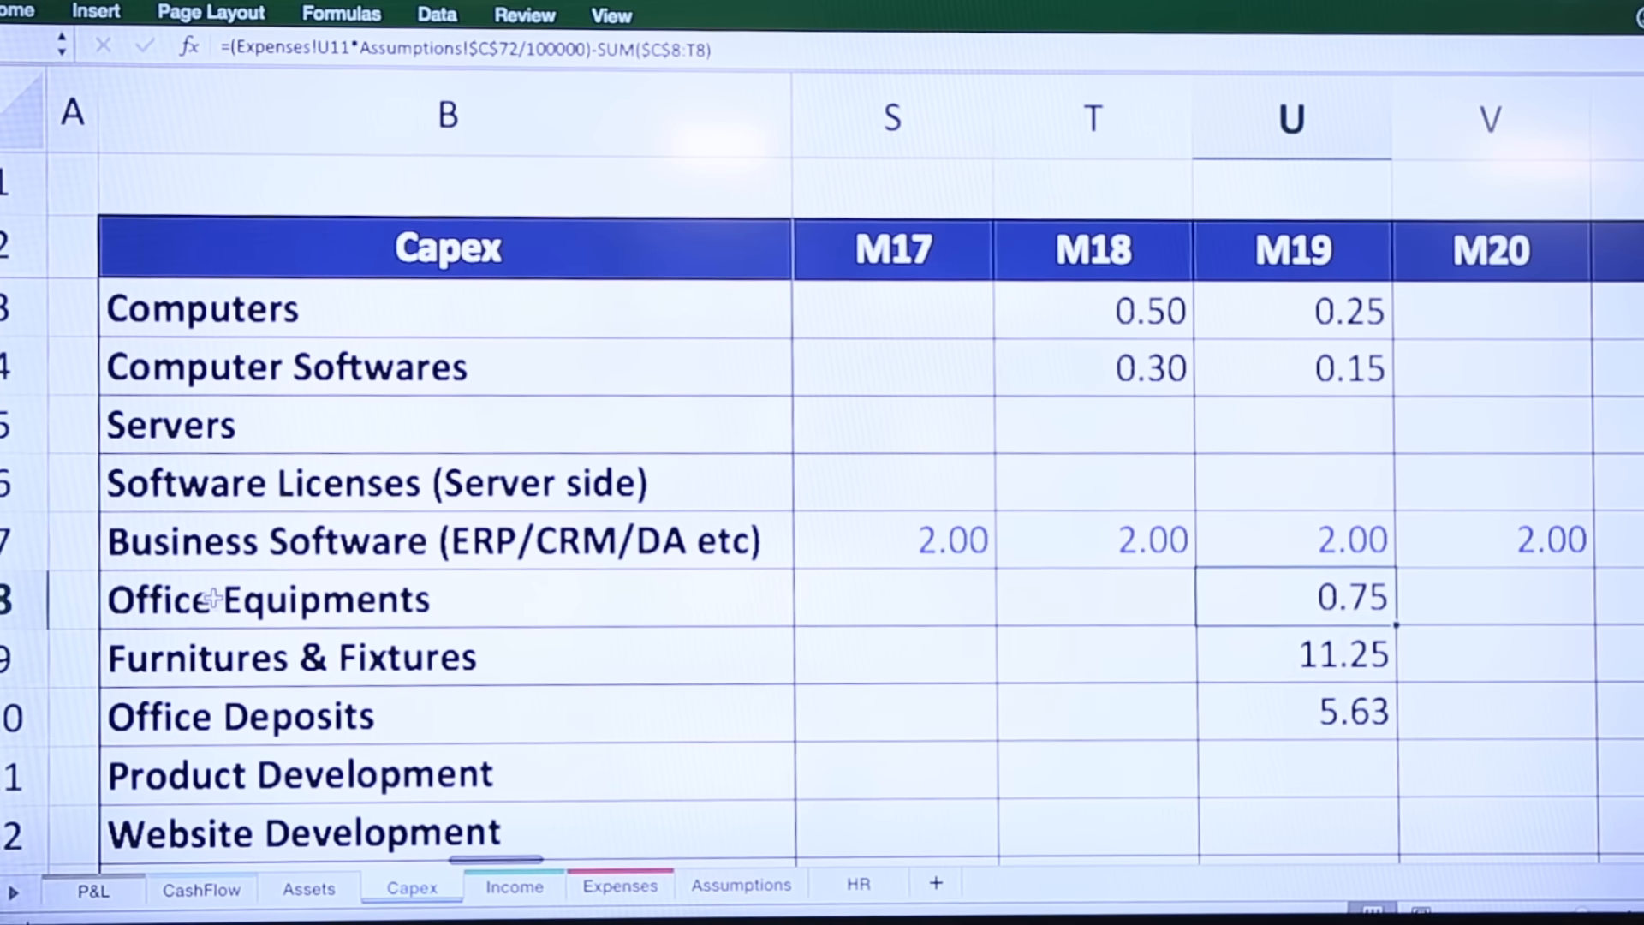
pyautogui.press('Right')
pyautogui.press('Right')
pyautogui.press('Right')
pyautogui.press('Right')
pyautogui.press('Right')
pyautogui.press('Right')
pyautogui.press('Right')
pyautogui.press('Right')
pyautogui.press('Right')
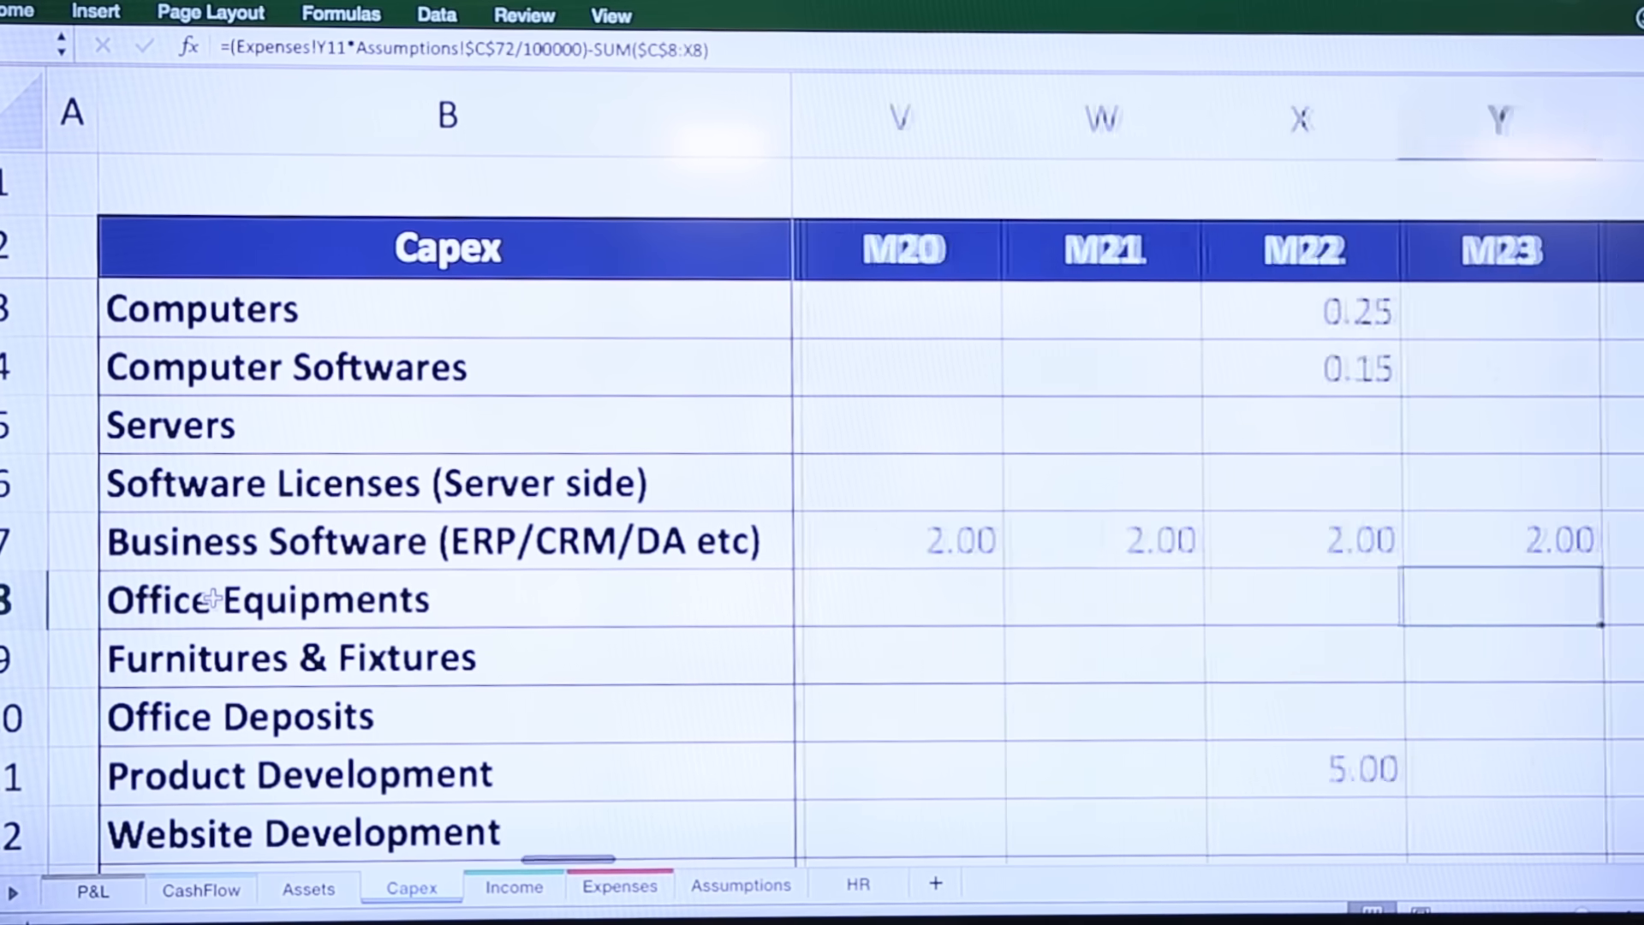
pyautogui.press('Right')
pyautogui.press('Right')
pyautogui.press('Right')
pyautogui.press('Right')
pyautogui.press('Right')
pyautogui.press('Right')
pyautogui.press('Right')
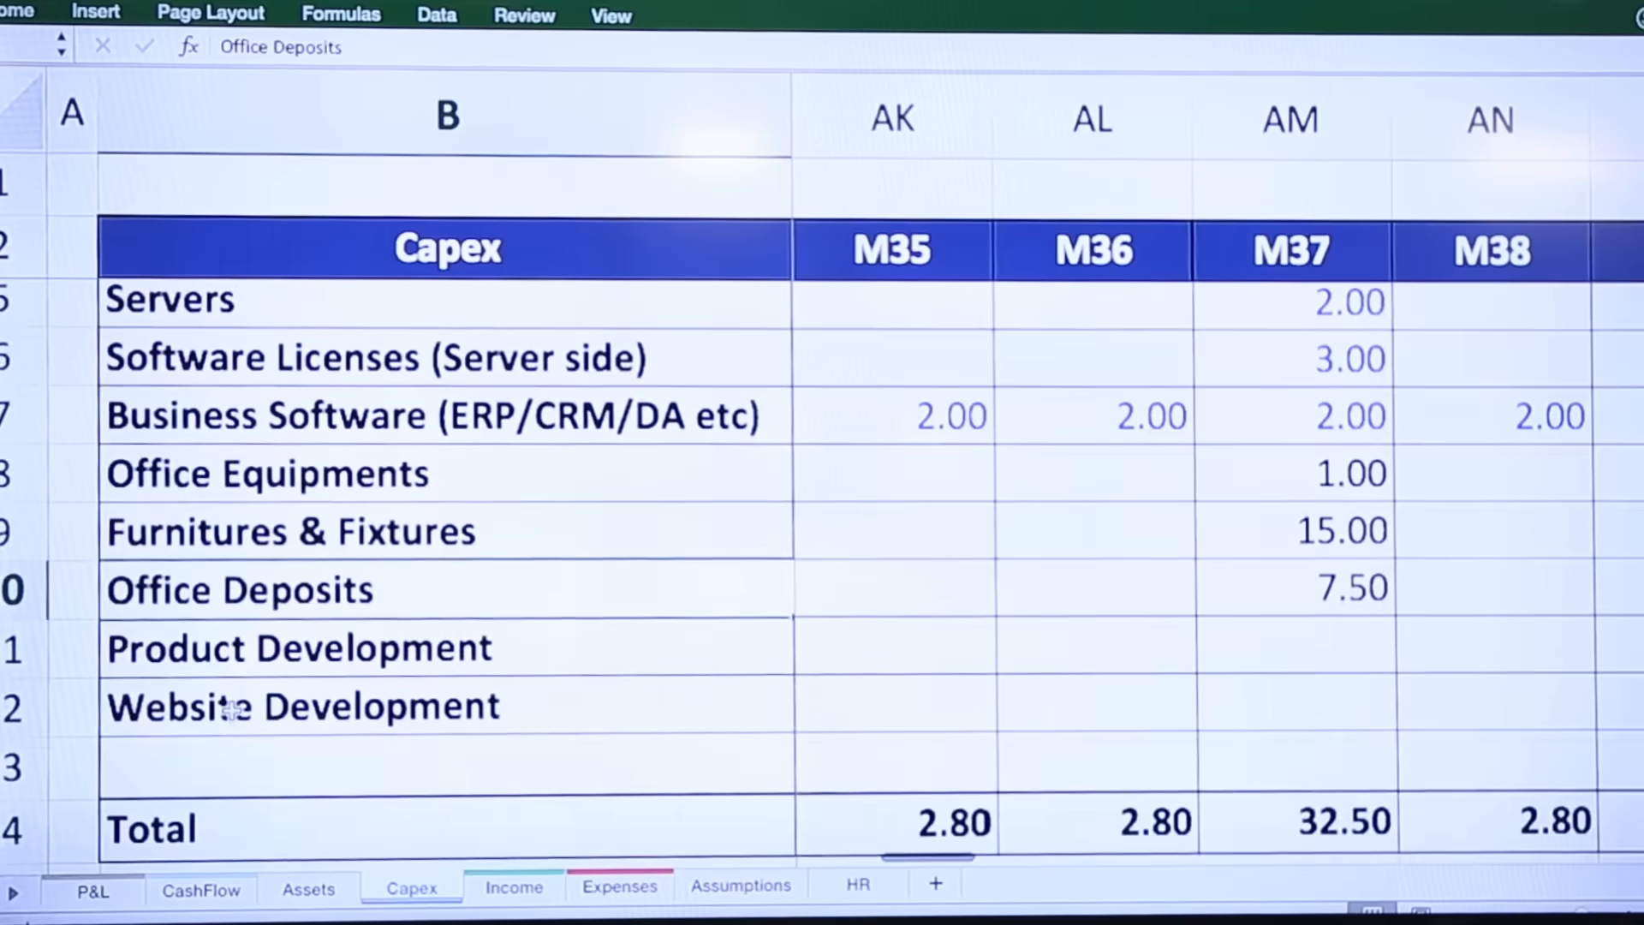
# Examine the Product Development entries for M1 through M4
pyautogui.click(240, 675)
pyautogui.press('Right')
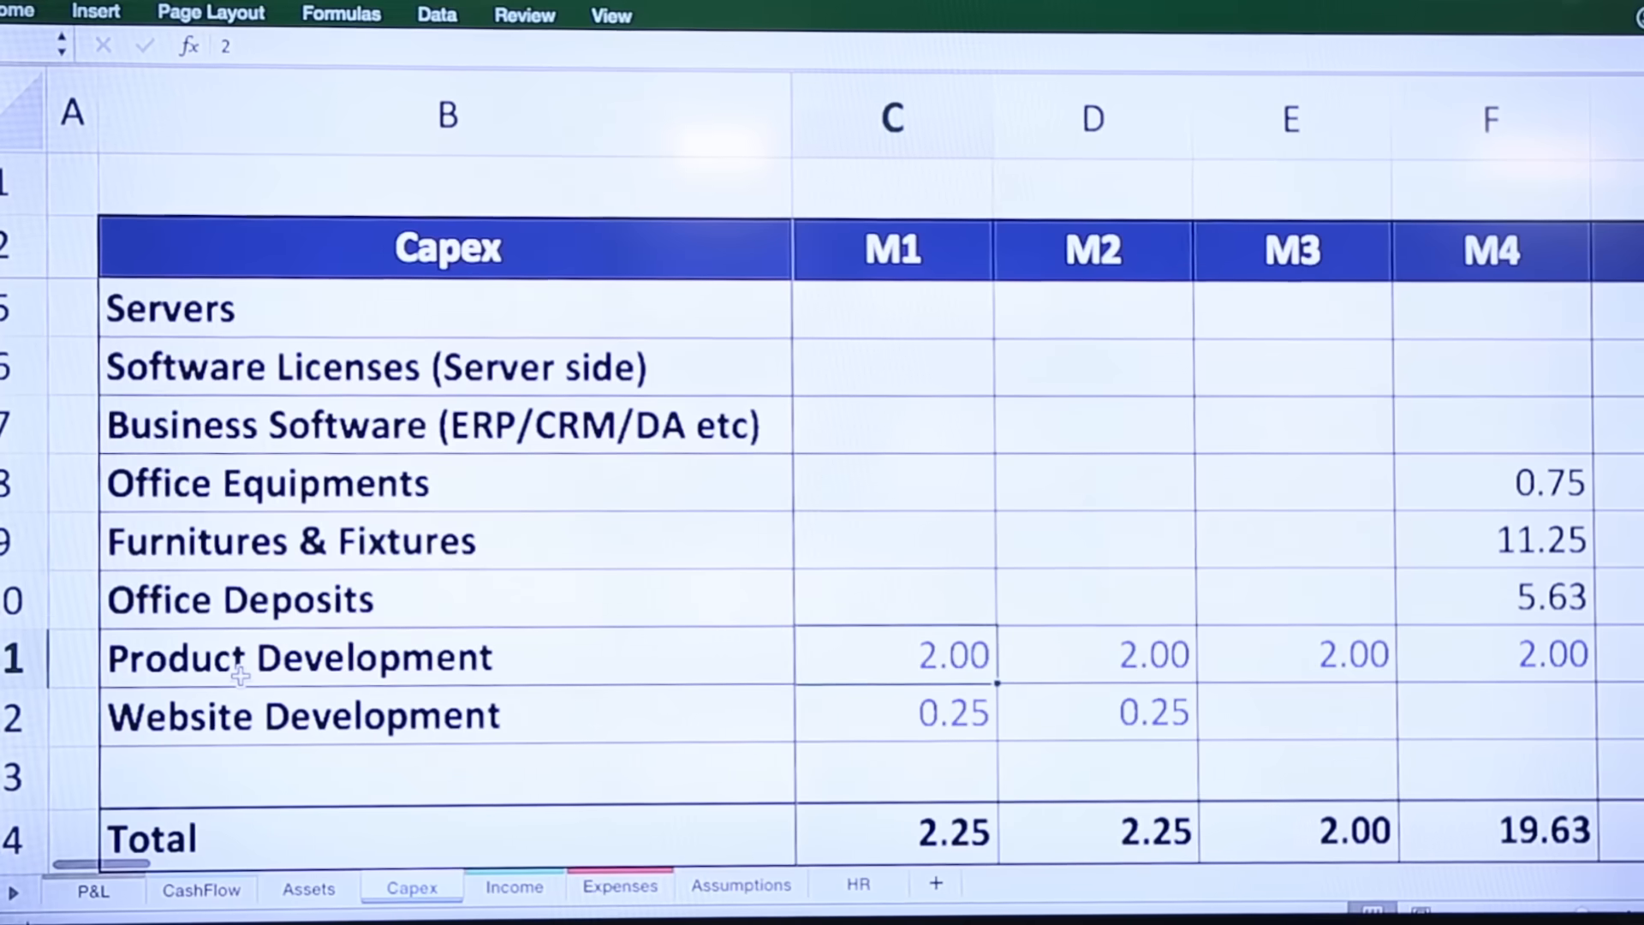
pyautogui.press('Right')
pyautogui.press('Right')
pyautogui.press('Right')
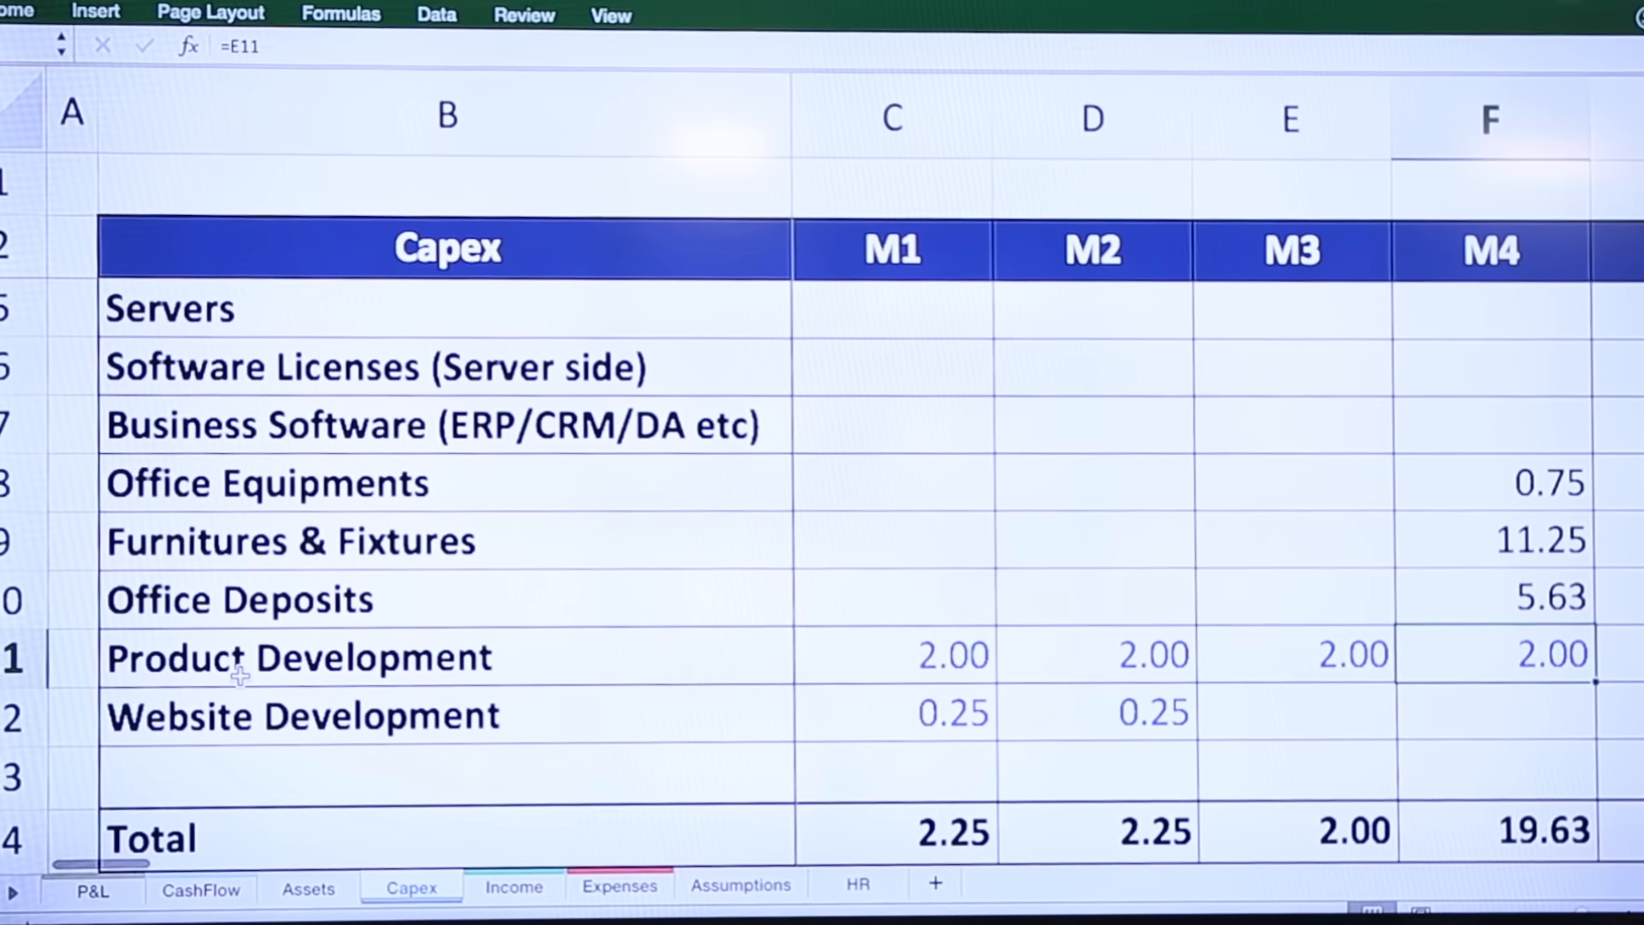